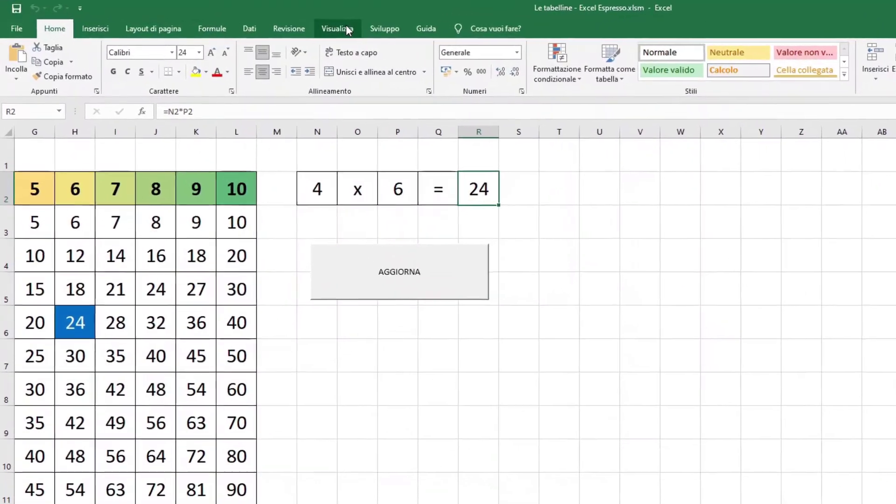
Open the Macro dialog from the Sviluppo tab to list the workbook's CASUALE macro.
left_click(277, 31)
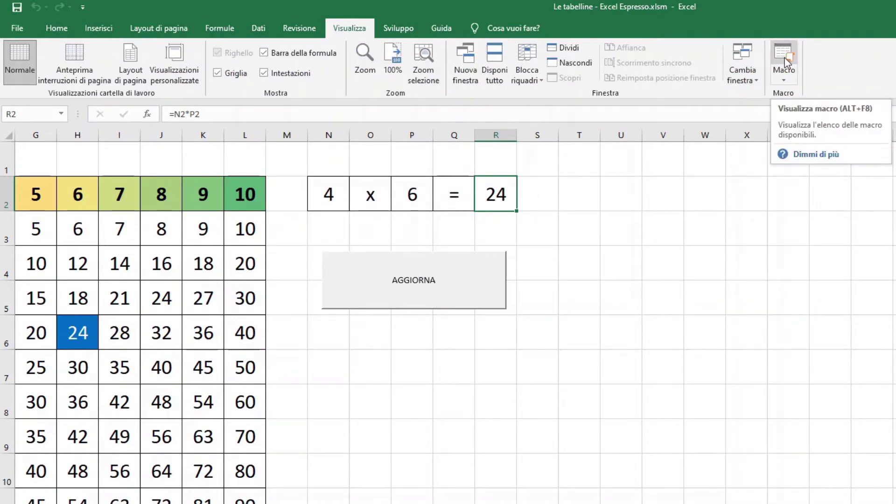
left_click(399, 30)
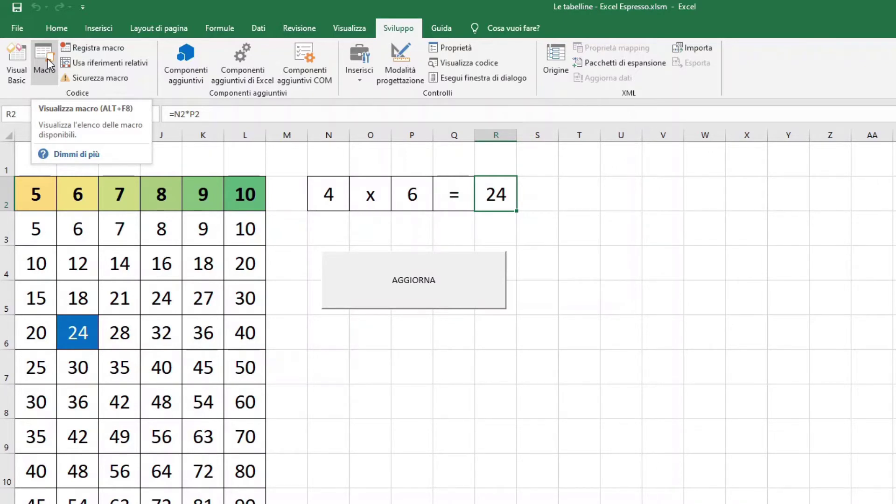
left_click(48, 61)
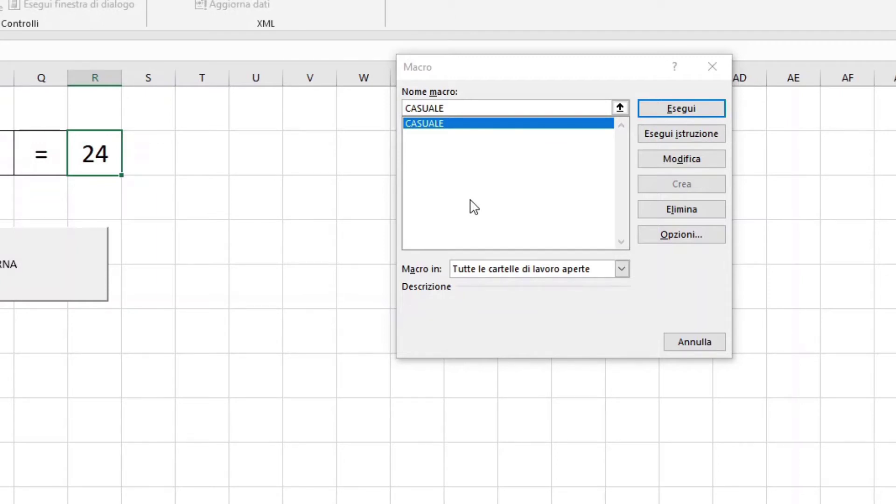
Open the CASUALE macro's code in the VBA editor with Modifica.
left_click(680, 159)
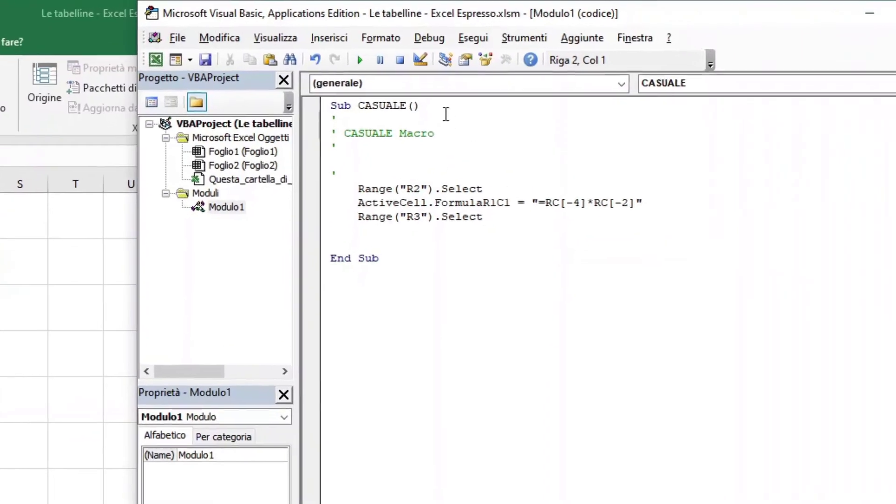
Highlight the Sub CASUALE header, the comment lines, End Sub and Range("R2").Select in turn.
left_click_drag(425, 90, 354, 91)
left_click_drag(328, 121, 320, 120)
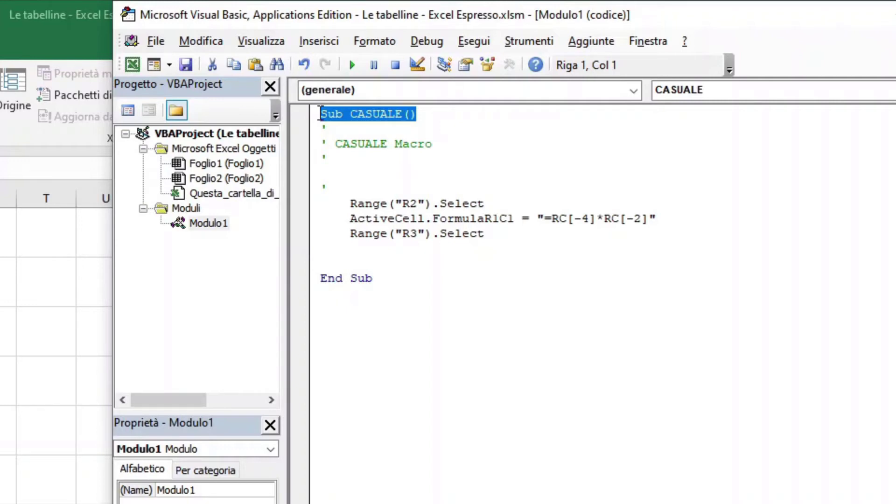
double_click(322, 129)
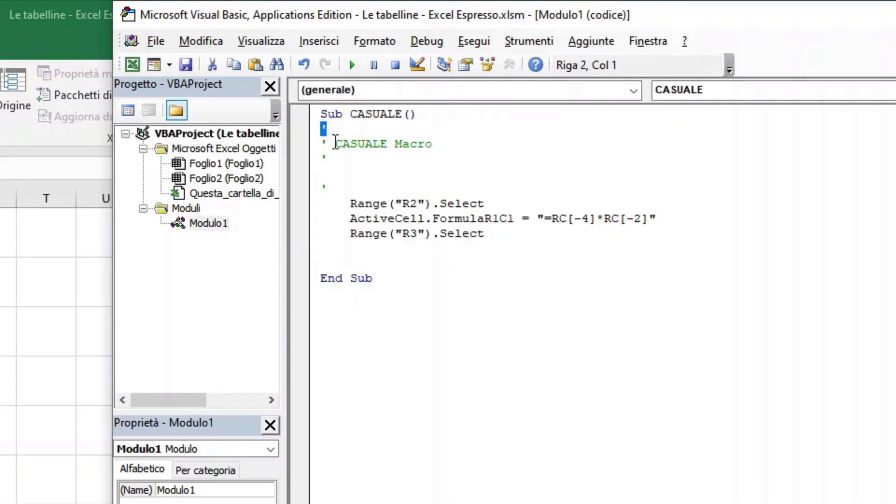
left_click_drag(431, 144, 320, 144)
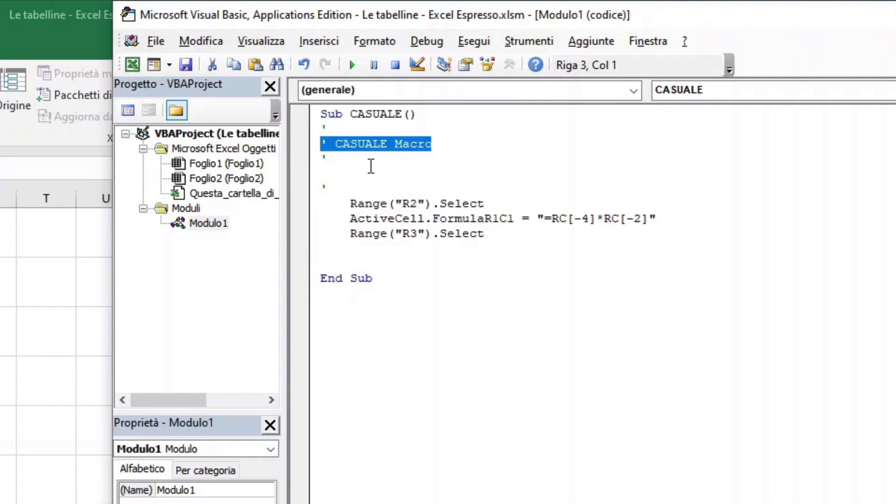
left_click_drag(376, 278, 320, 278)
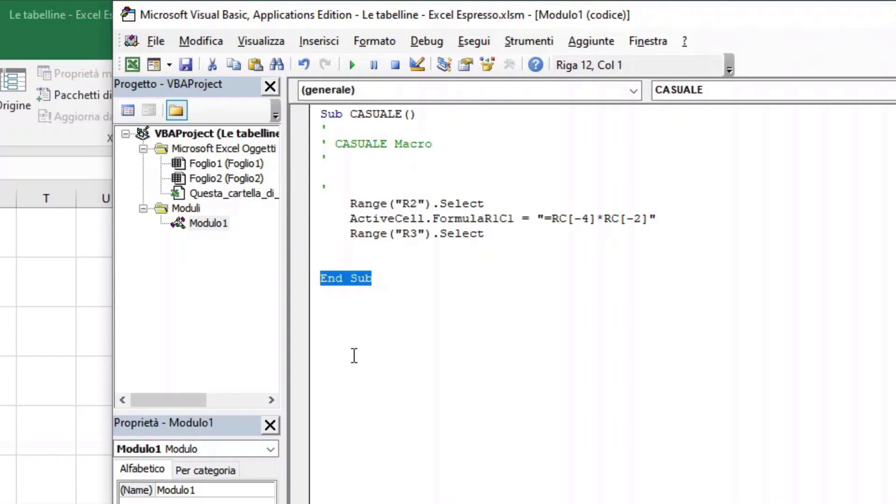
left_click_drag(485, 203, 344, 203)
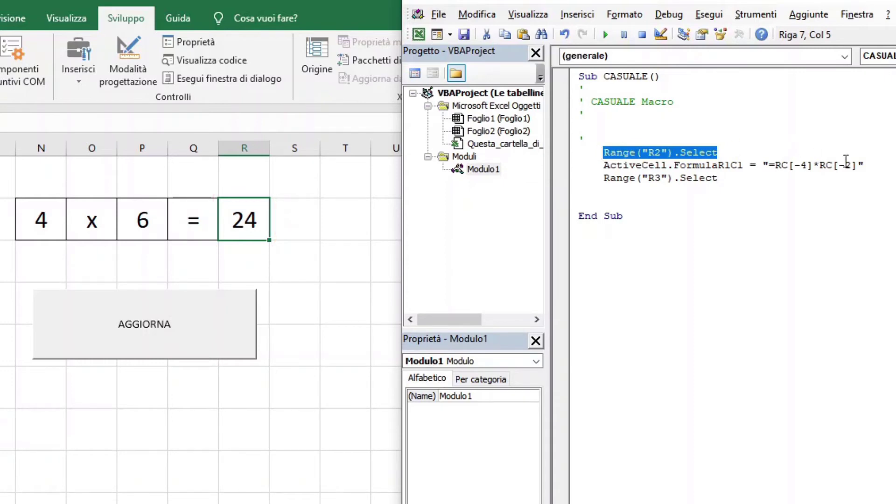
left_click_drag(866, 165, 598, 173)
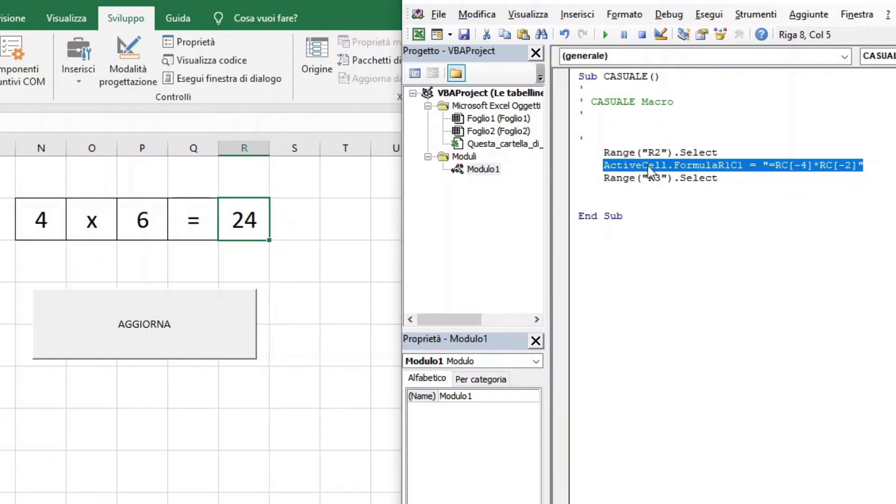
left_click_drag(666, 165, 604, 166)
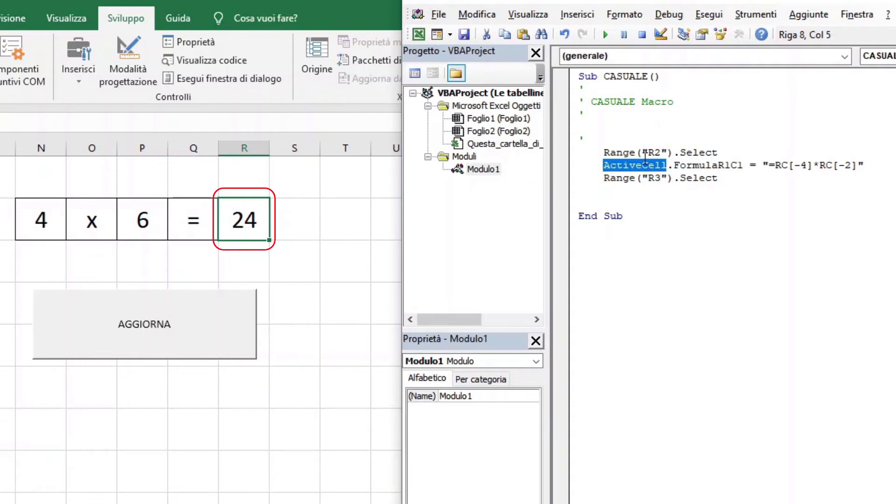
left_click(746, 165)
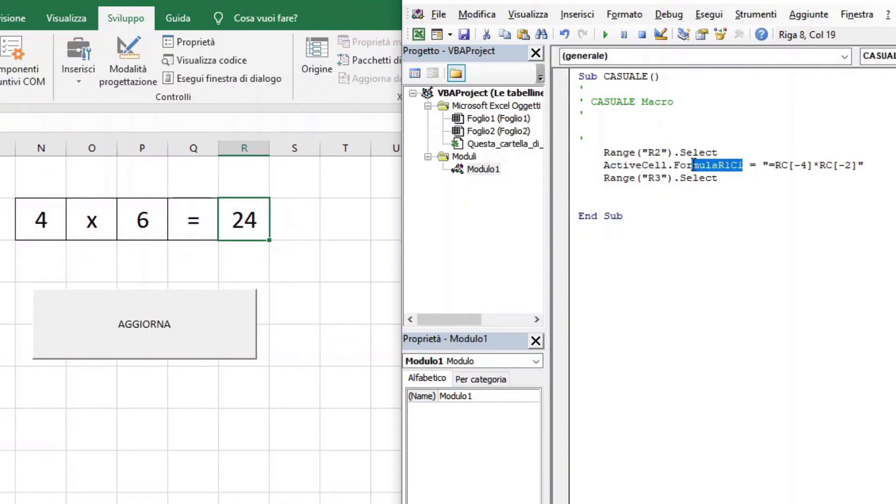
left_click_drag(746, 165, 674, 165)
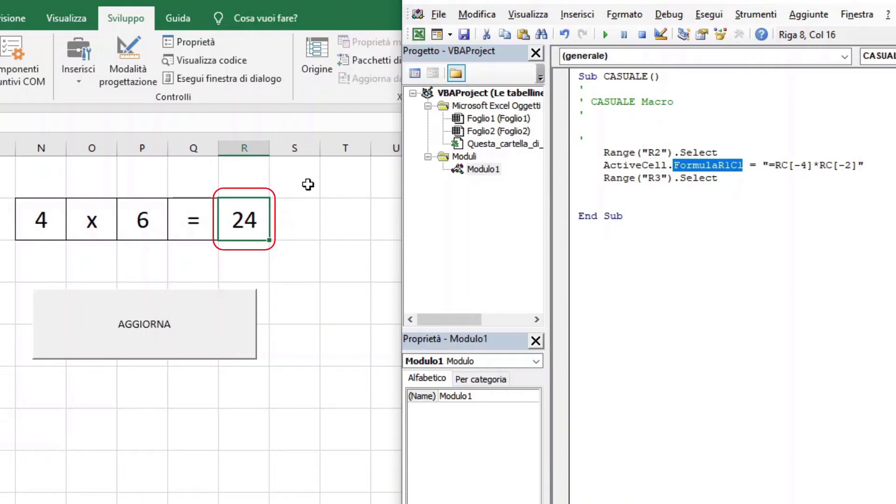
double_click(771, 165)
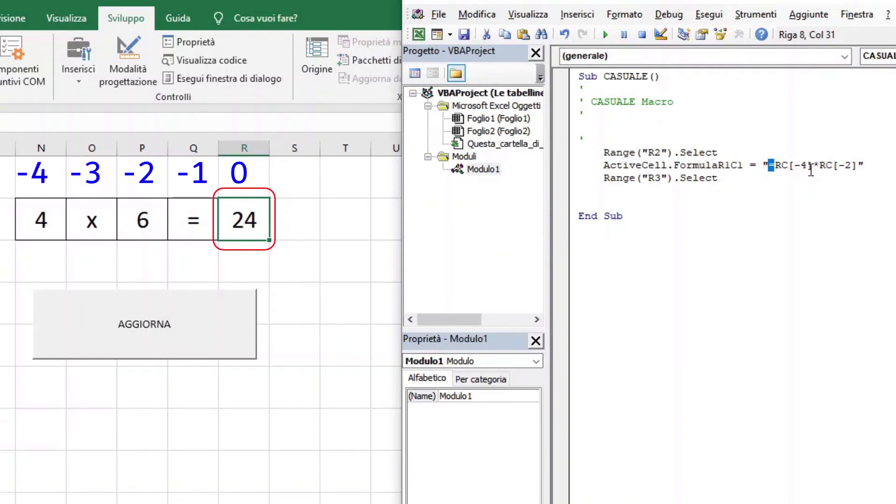
left_click_drag(807, 165, 776, 166)
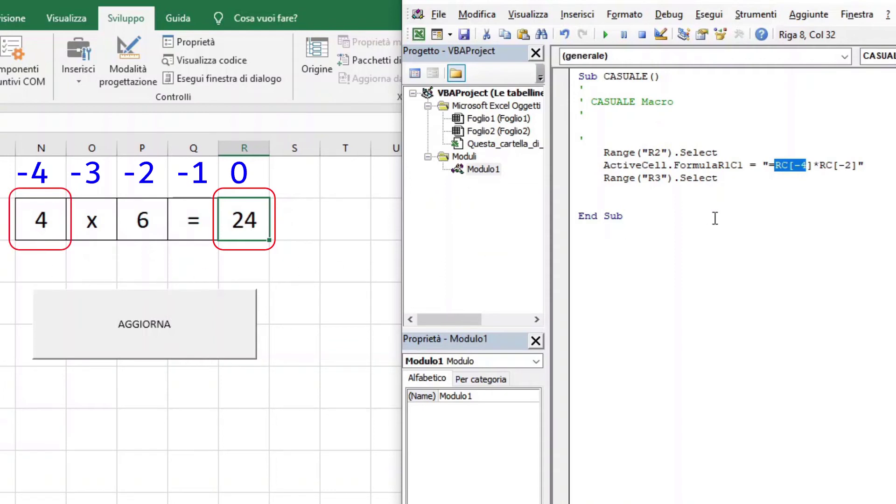
left_click(820, 166)
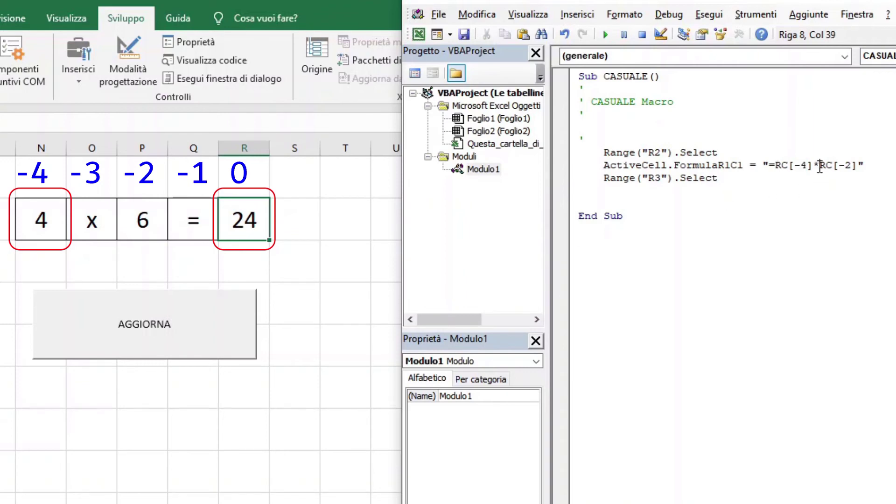
left_click_drag(820, 166, 815, 166)
left_click_drag(858, 165, 820, 164)
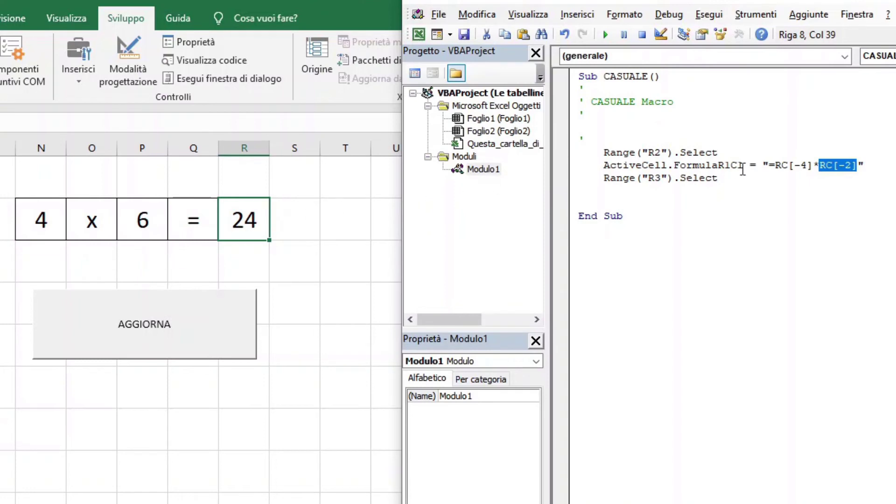
left_click_drag(726, 177, 603, 178)
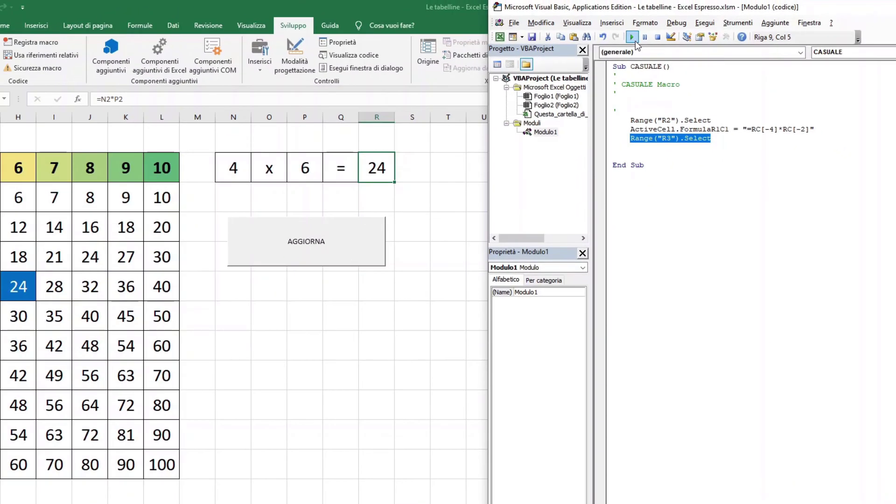
Run the CASUALE macro twice, ending with 8 x 9 = 72.
left_click(635, 41)
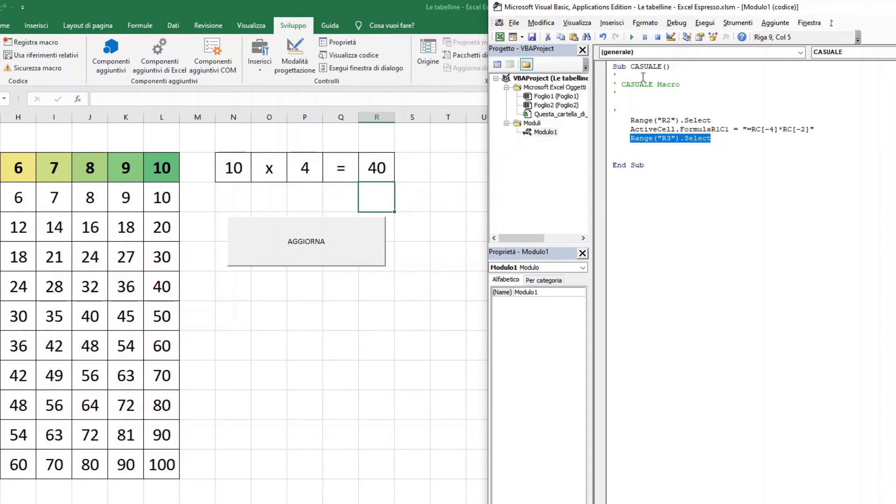
left_click(634, 42)
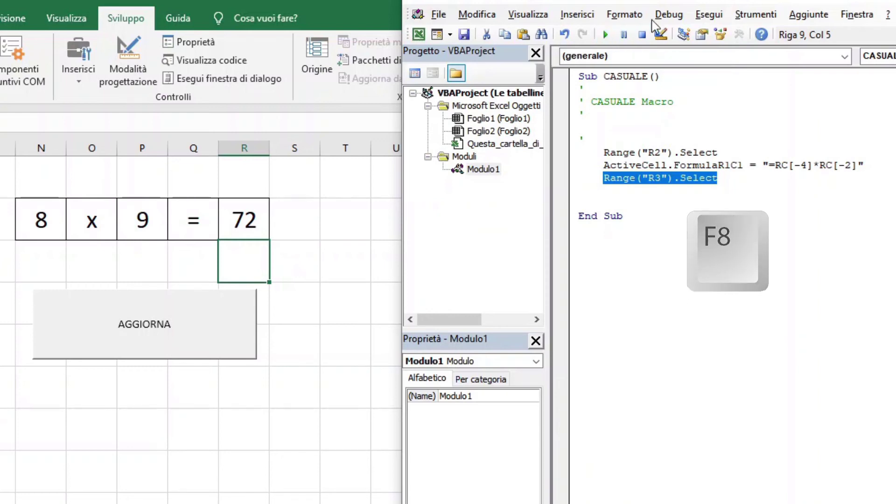
Step through CASUALE line by line with F8, producing 3 x 10 = 30.
left_click(668, 16)
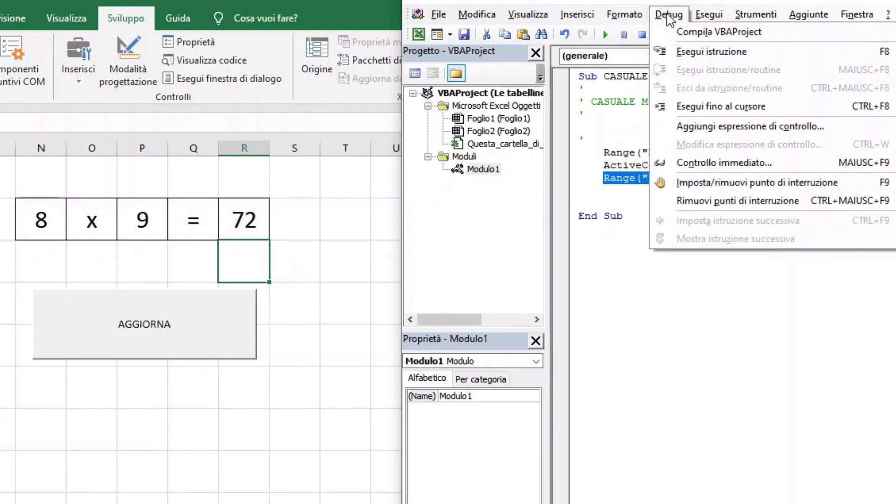
left_click(820, 57)
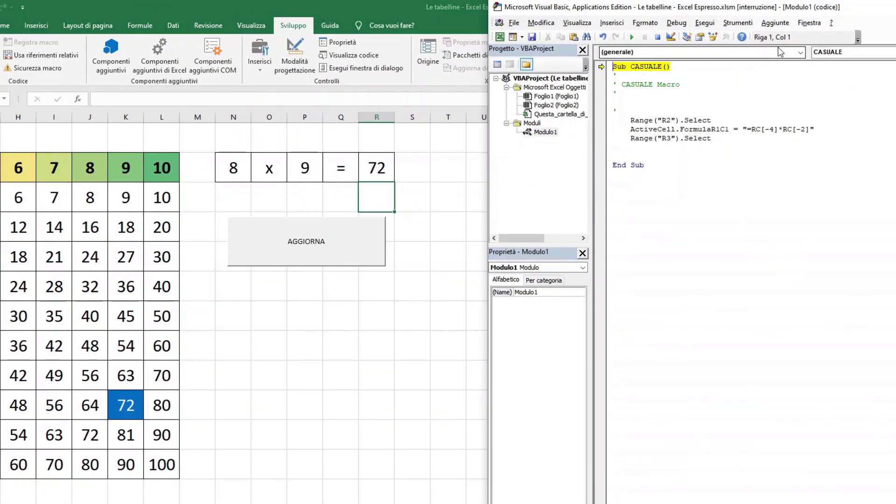
key("F8")
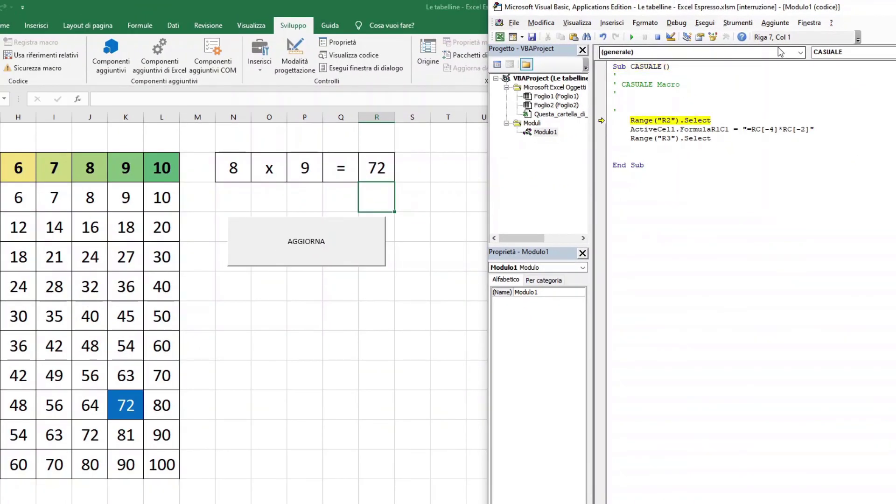
key("F8")
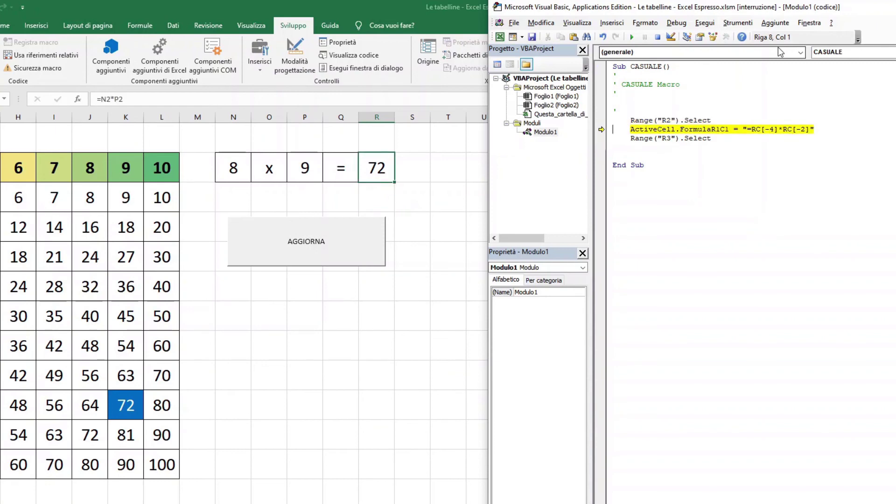
key("F8")
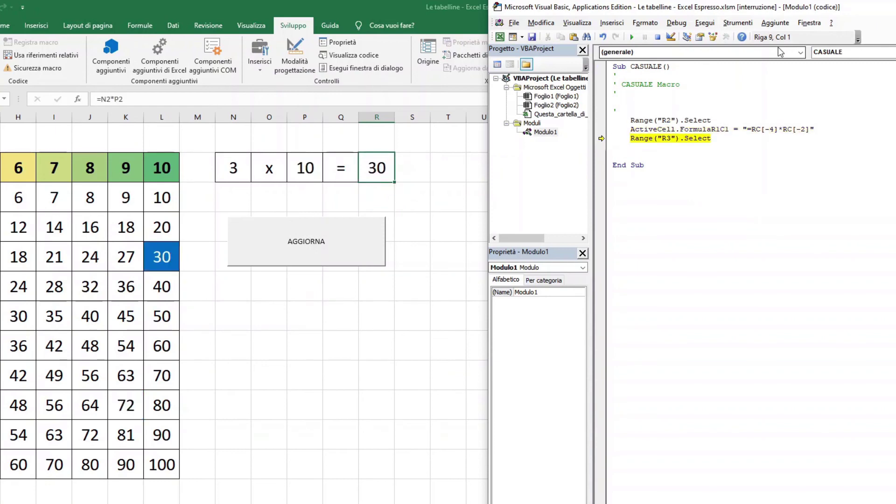
key("F8")
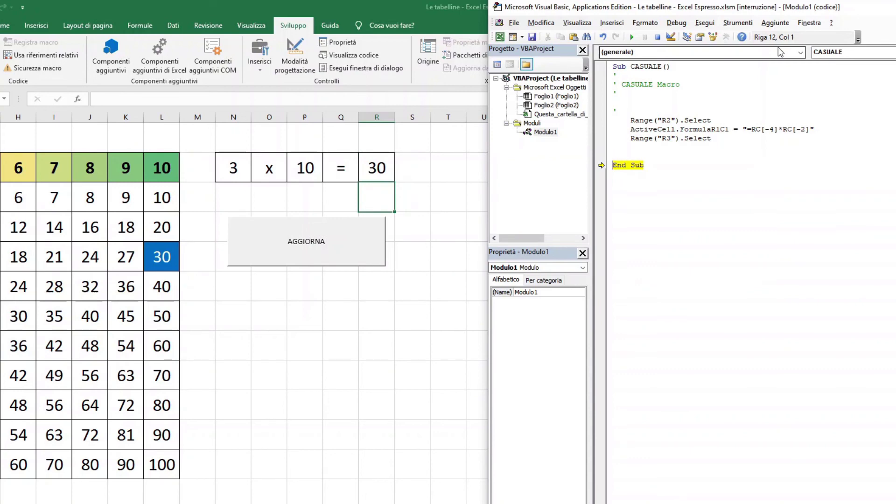
key("F8")
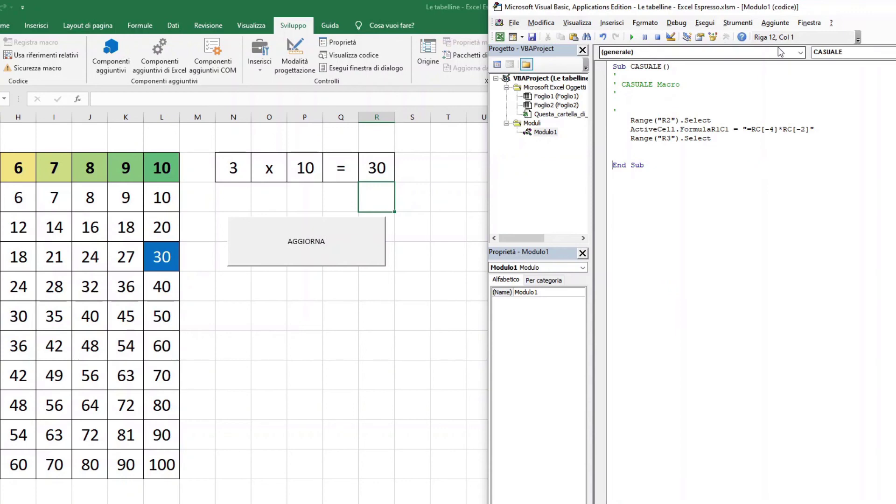
Begin a second stepped run up to the formula line, then reset the paused macro.
key("F8")
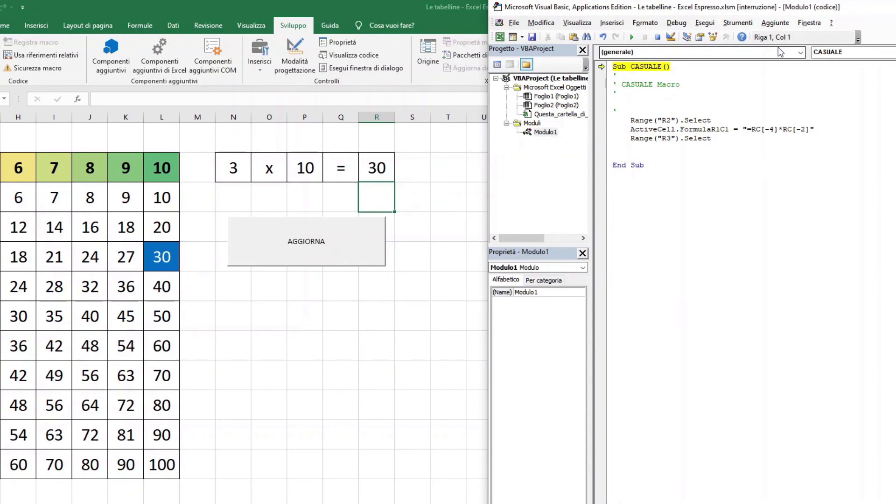
key("F8")
key("F8")
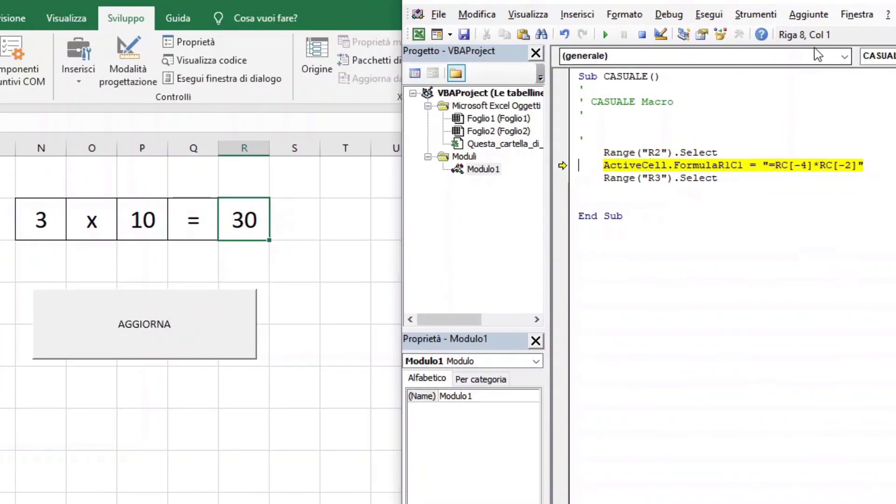
left_click(643, 40)
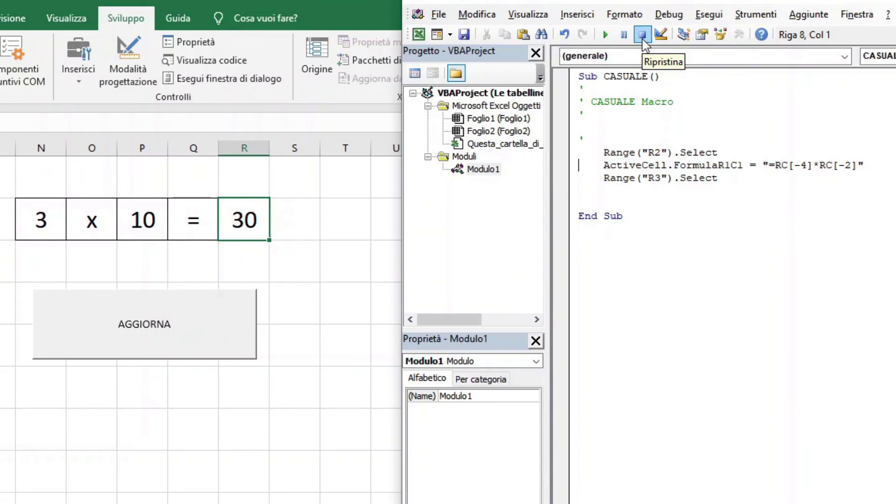
Reset the macro again and save the workbook containing CASUALE.
left_click(642, 41)
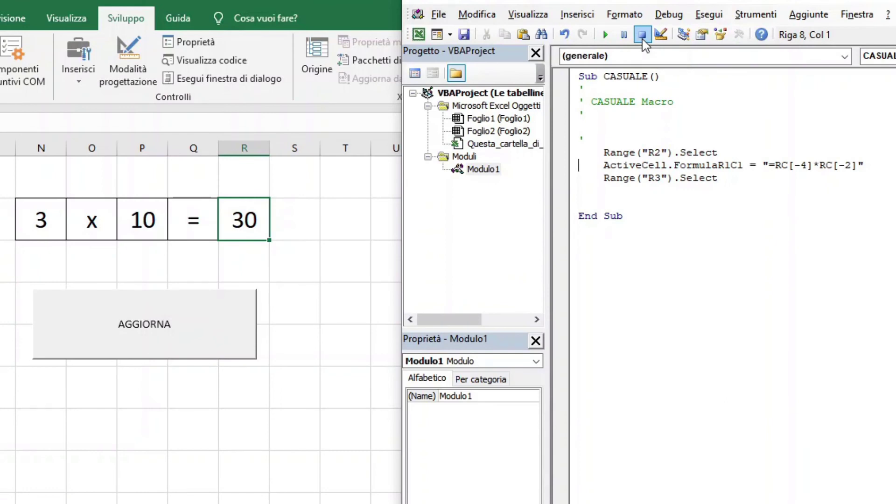
left_click(469, 36)
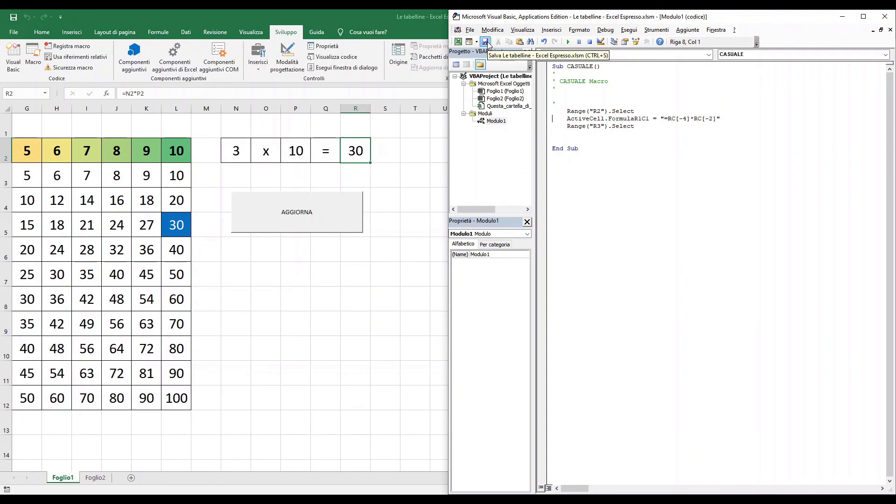
Close the Visual Basic editor, returning to the worksheet showing 3 x 10 = 30.
left_click(885, 16)
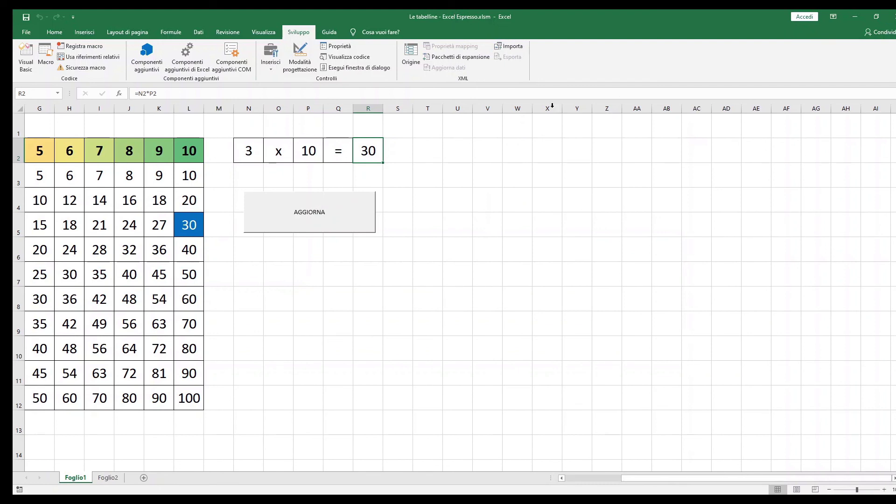